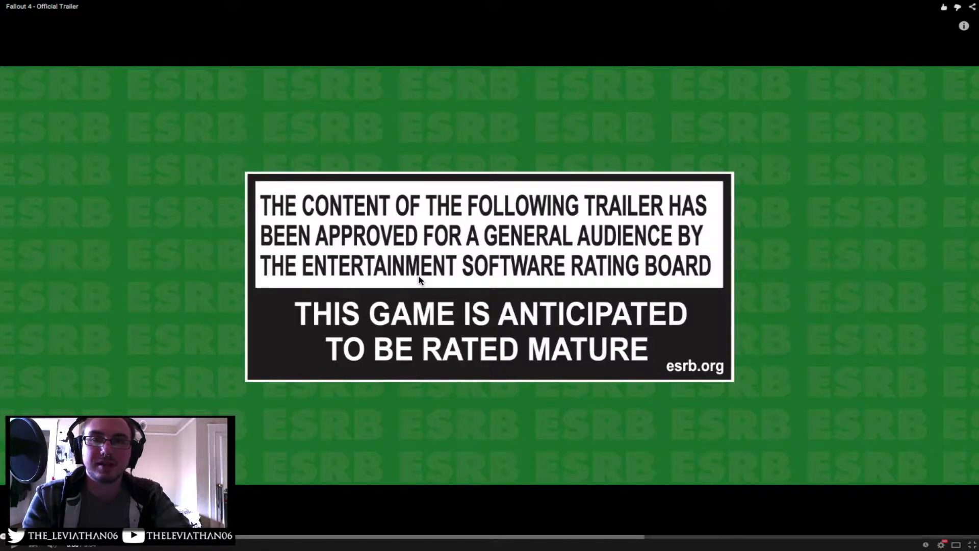
click(344, 258)
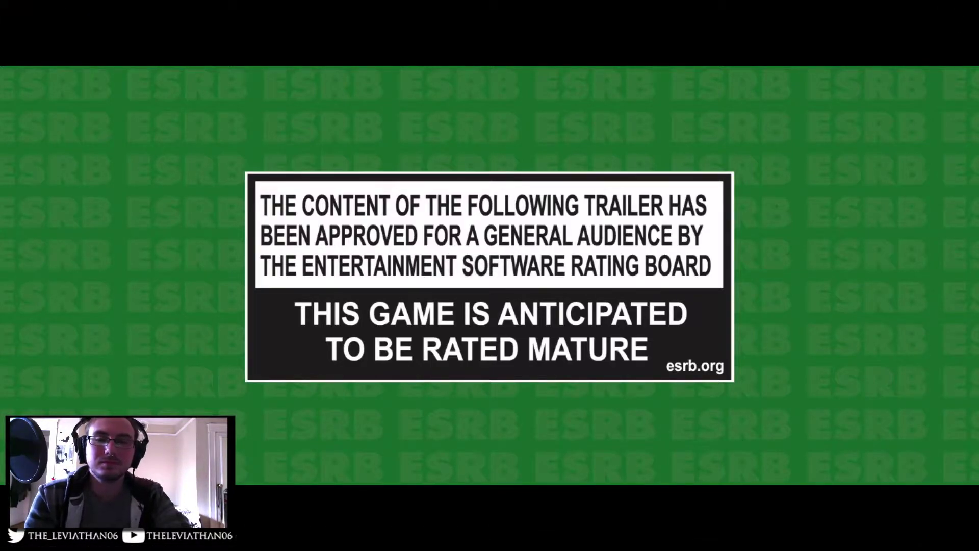